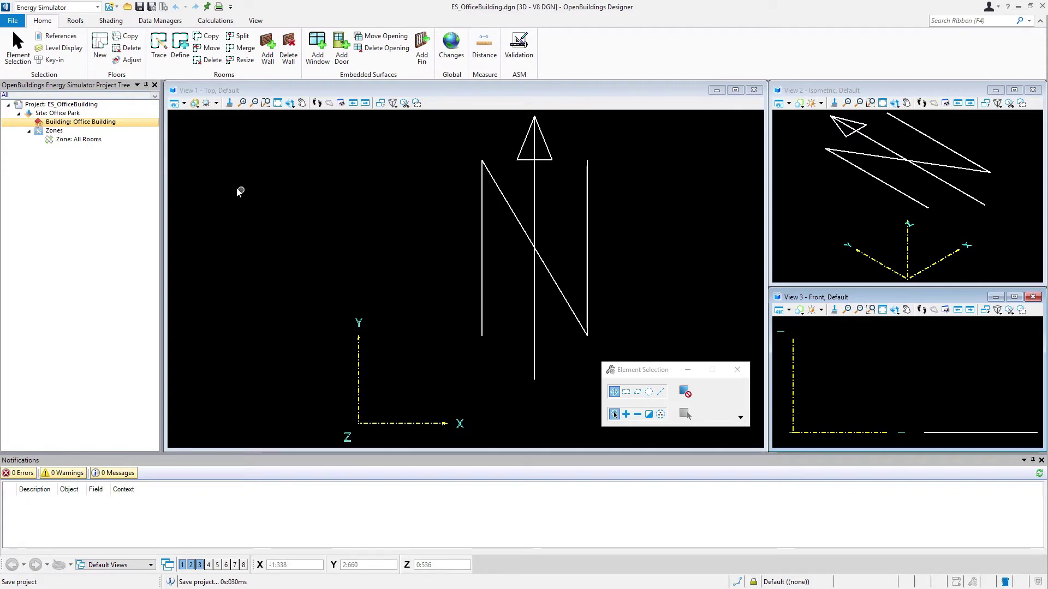
# Choose Add new floor on Building: Office Building in the project tree
pyautogui.rightClick(103, 123)
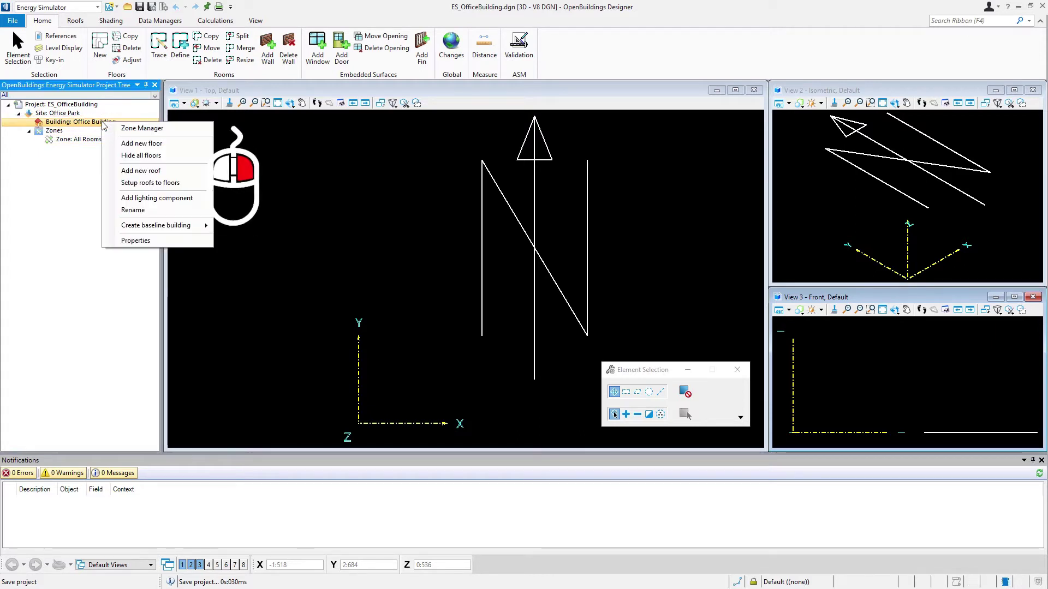
pyautogui.click(169, 146)
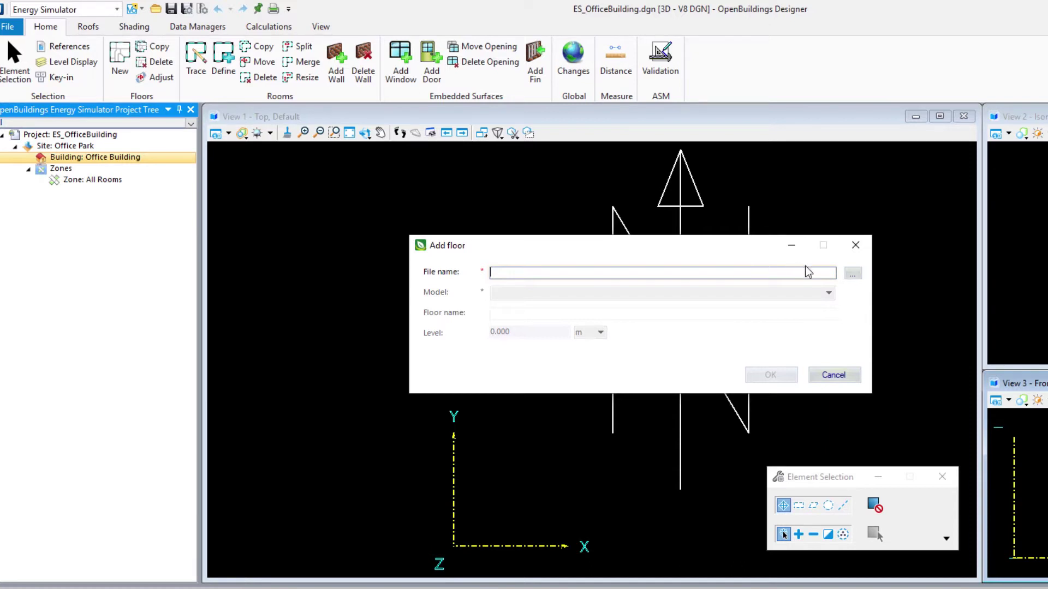
# Load LOBBY FLOOR PLAN-00.dgn as the floor's source file, using the All Files (*.*) filter
pyautogui.click(853, 274)
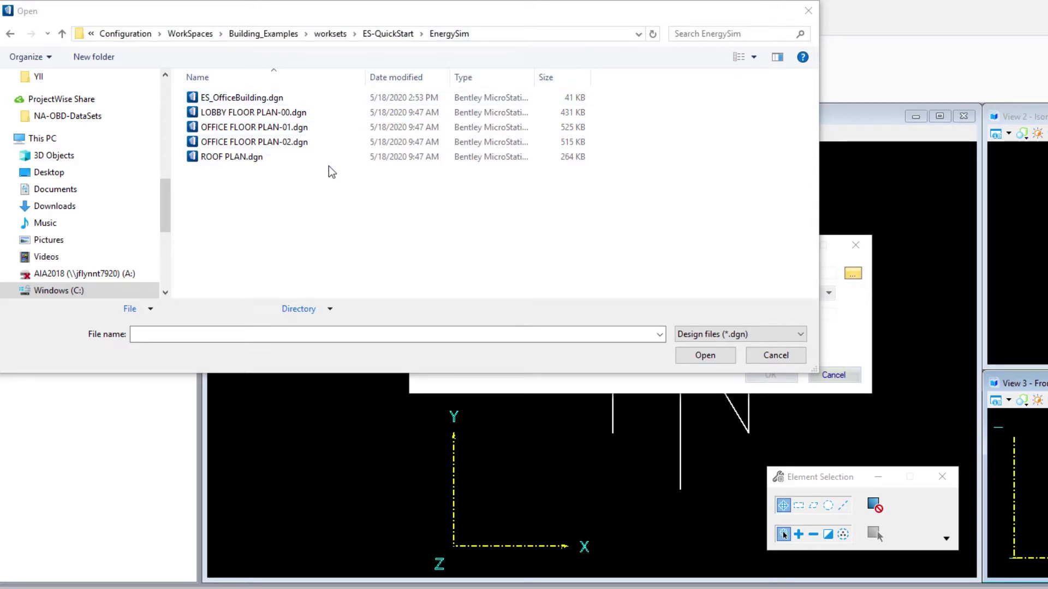
pyautogui.click(717, 335)
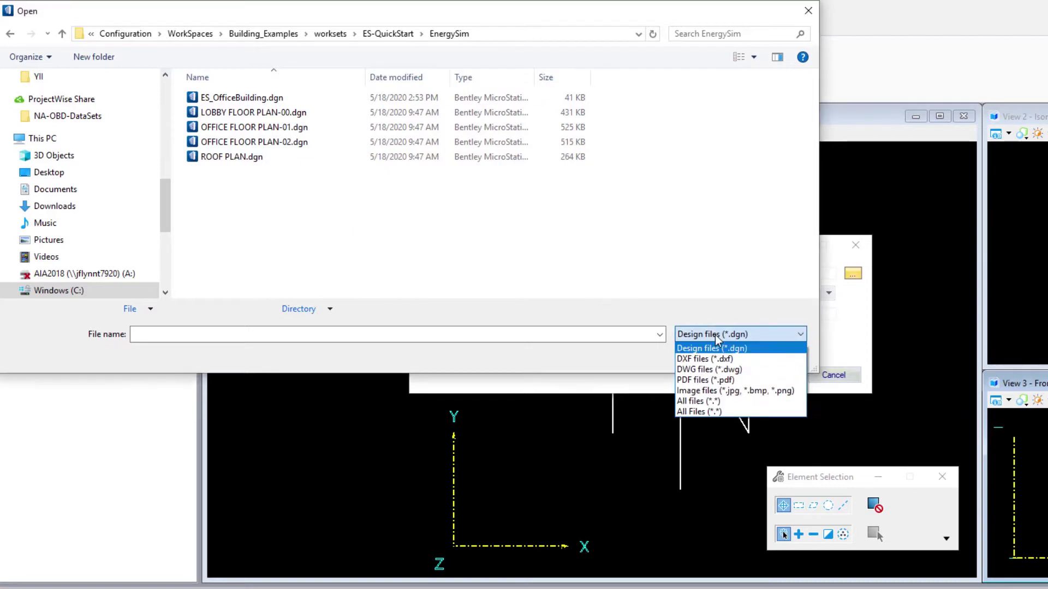
pyautogui.click(727, 412)
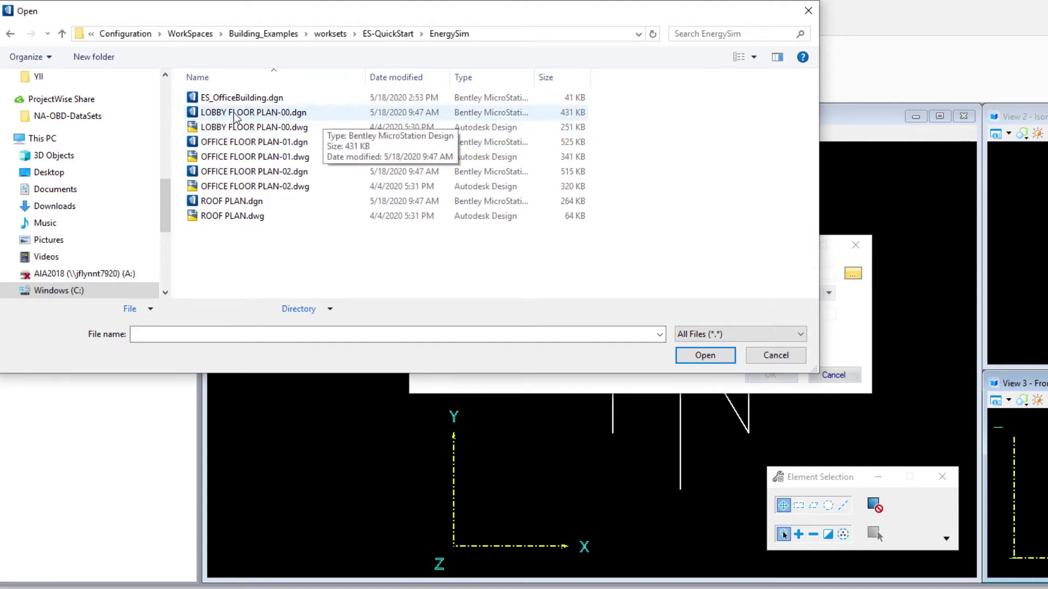
pyautogui.click(314, 117)
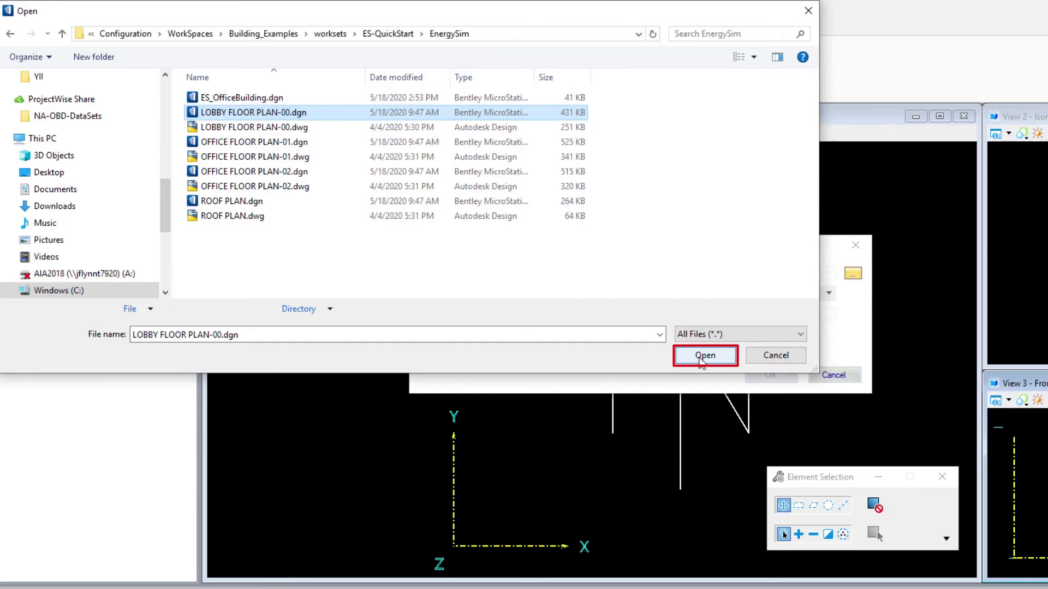
pyautogui.click(704, 356)
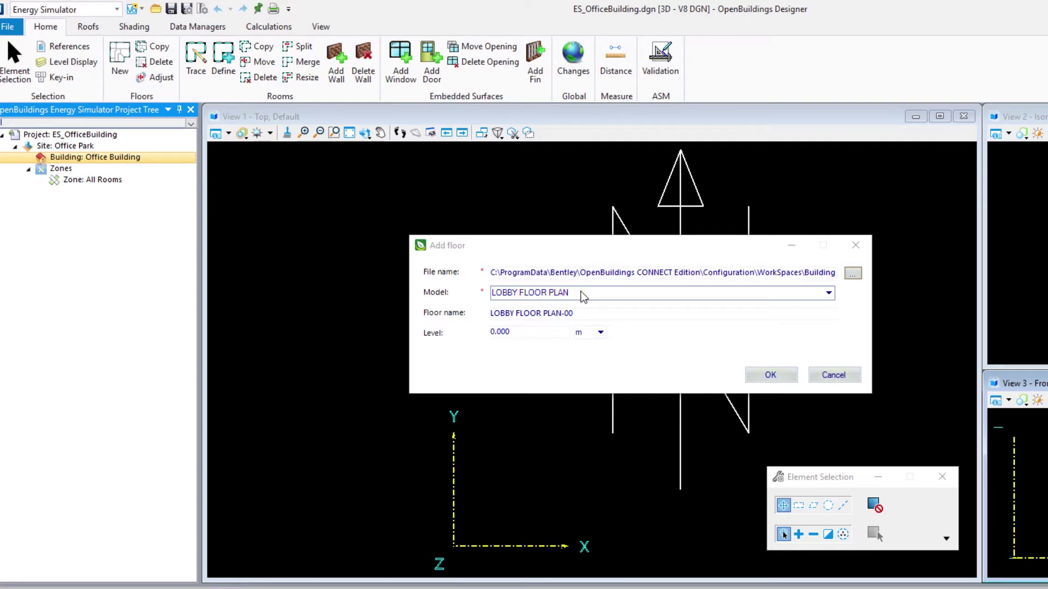
# Select model LOBBY FLOOR PLAN, name the floor LOBBY FLOOR, and add it
pyautogui.click(828, 294)
pyautogui.click(824, 307)
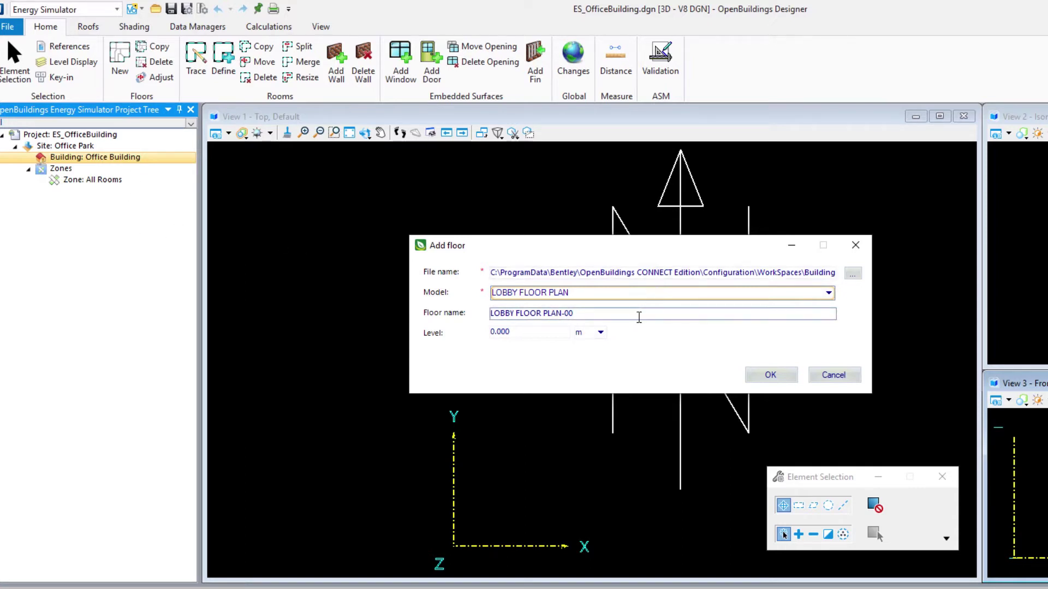
pyautogui.click(638, 317)
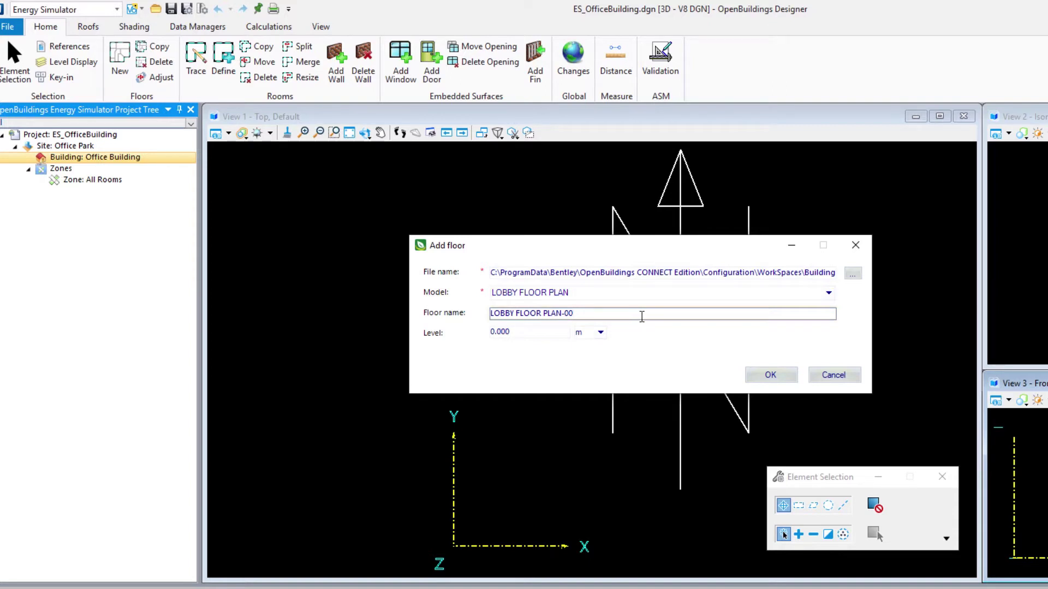
pyautogui.moveTo(556, 309)
pyautogui.mouseDown()
pyautogui.moveTo(489, 309)
pyautogui.moveTo(542, 313)
pyautogui.mouseUp()
pyautogui.press('BackSpace')
pyautogui.click(771, 375)
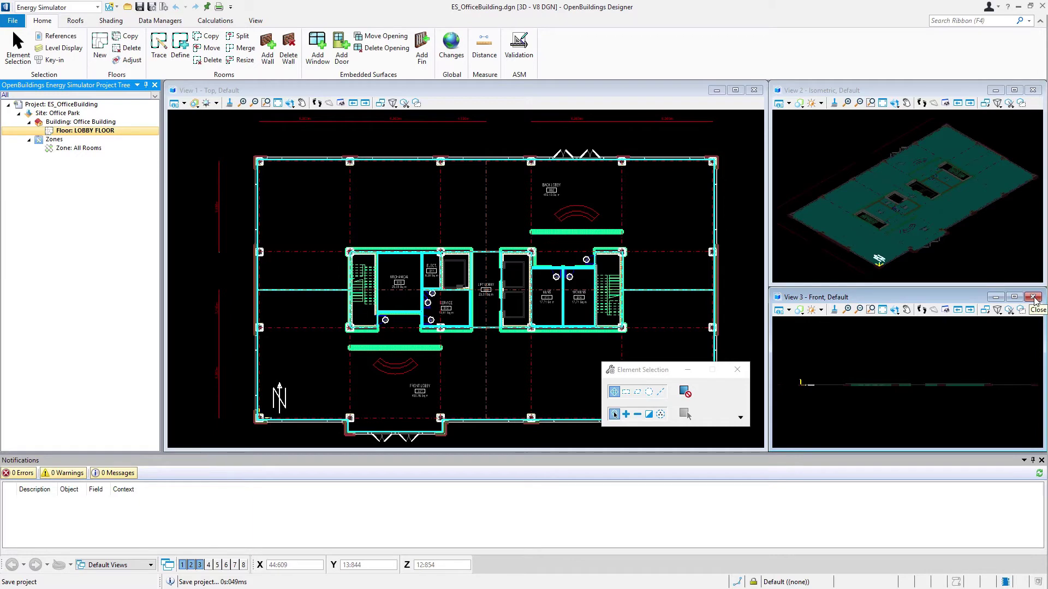
# Close View 3 and resize the isometric and top views to sit side by side
pyautogui.click(1032, 297)
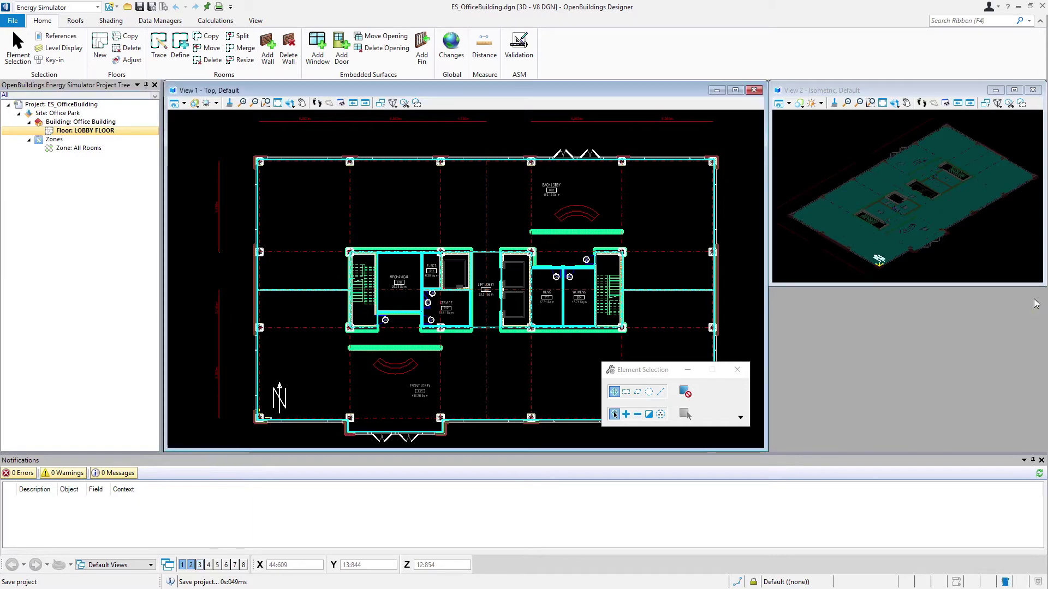
pyautogui.moveTo(958, 284); pyautogui.dragTo(953, 448)
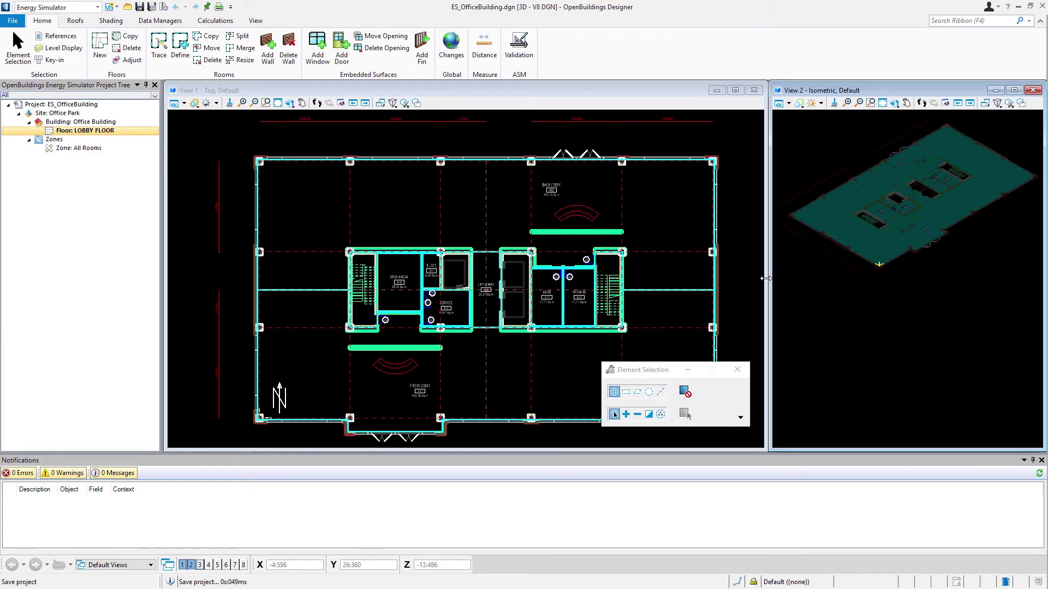
pyautogui.moveTo(765, 279); pyautogui.dragTo(618, 296)
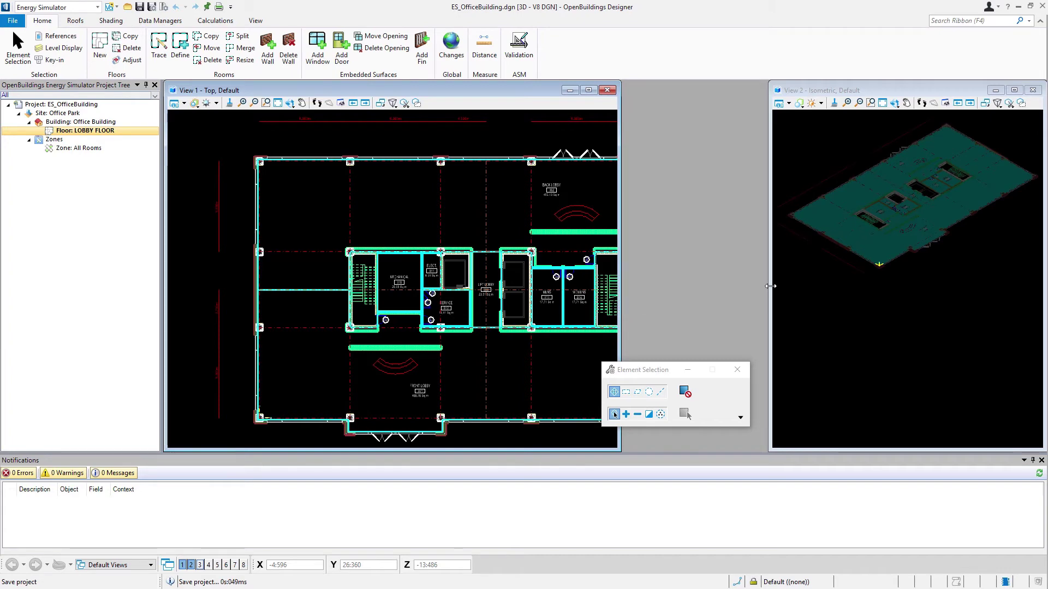
pyautogui.moveTo(770, 286); pyautogui.dragTo(625, 288)
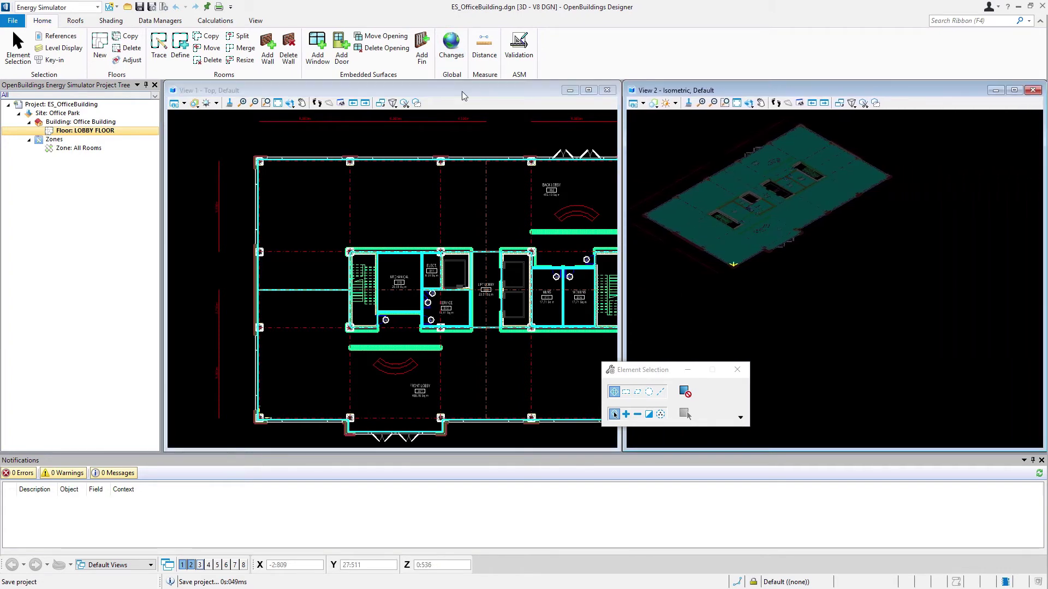
# Fit the whole lobby plan into both View 1 and View 2
pyautogui.click(258, 22)
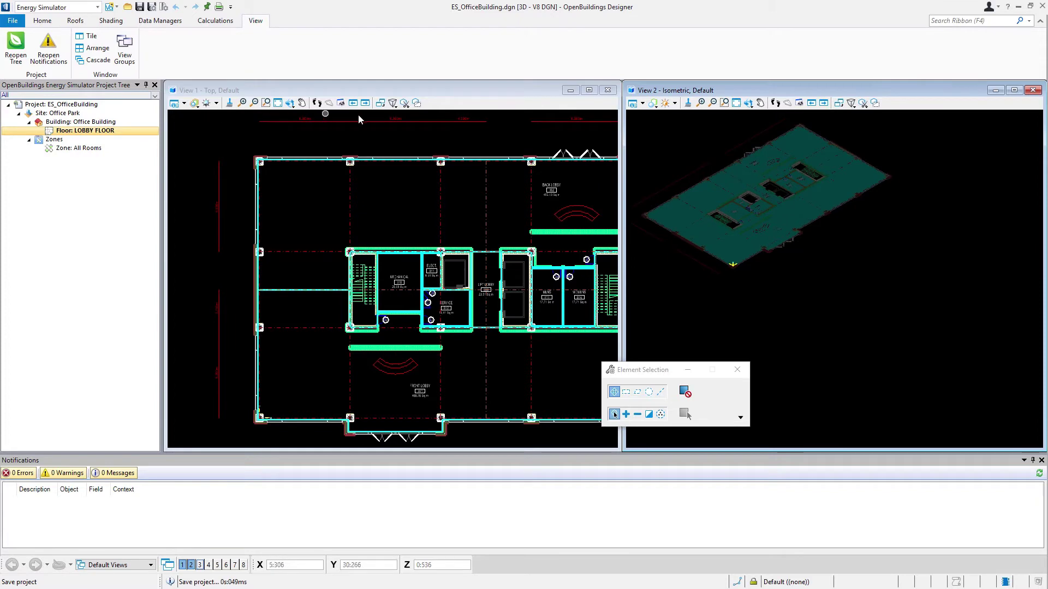
pyautogui.click(278, 103)
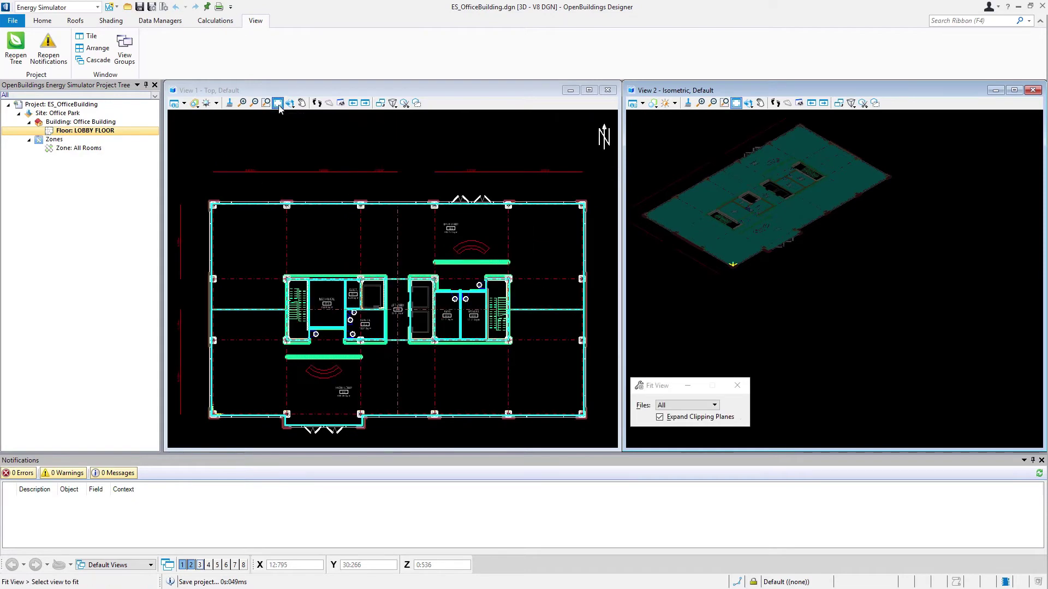
pyautogui.click(737, 104)
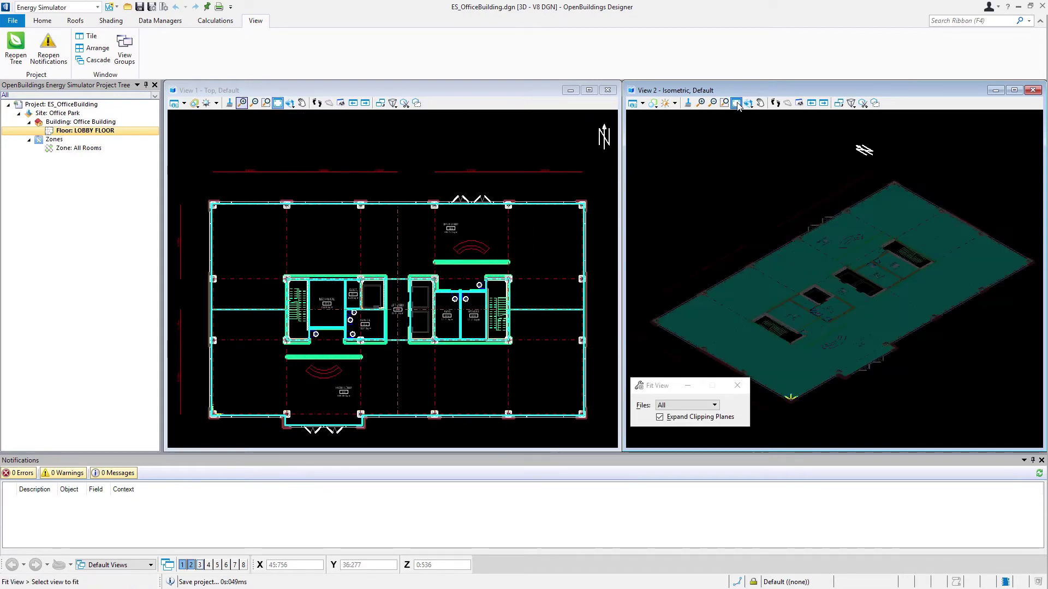
# Zoom in on part of the top plan, then fit both views to the full model again
pyautogui.click(241, 103)
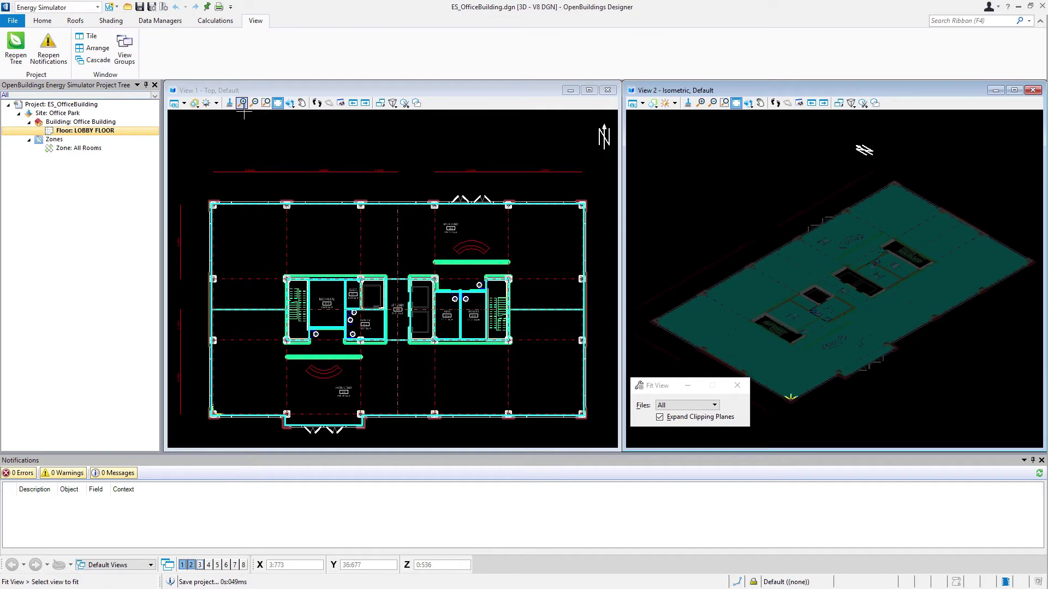
pyautogui.click(342, 221)
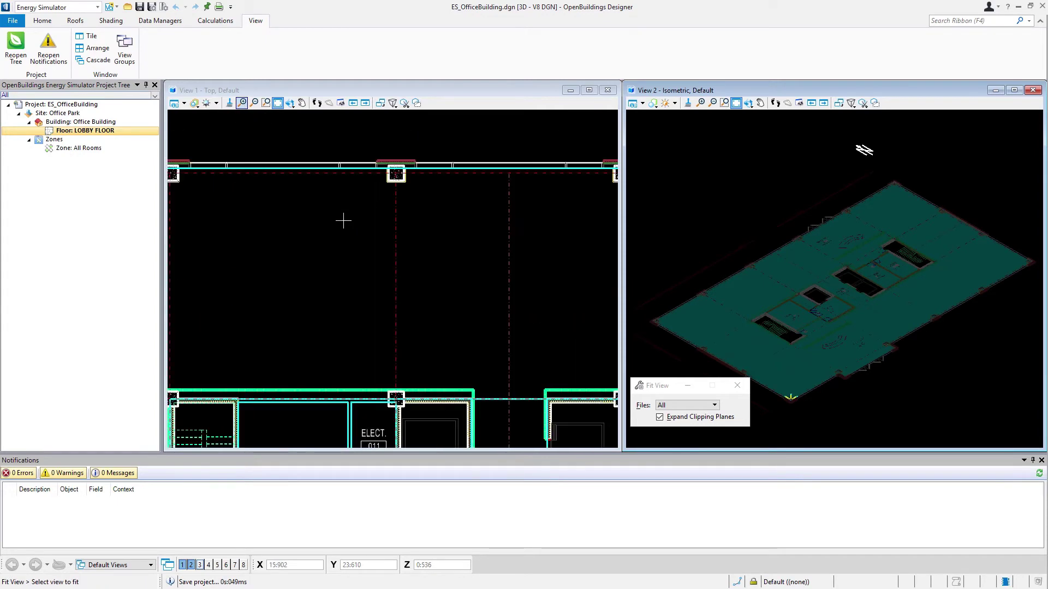
pyautogui.scroll(-4, 343, 220)
pyautogui.scroll(3, 342, 221)
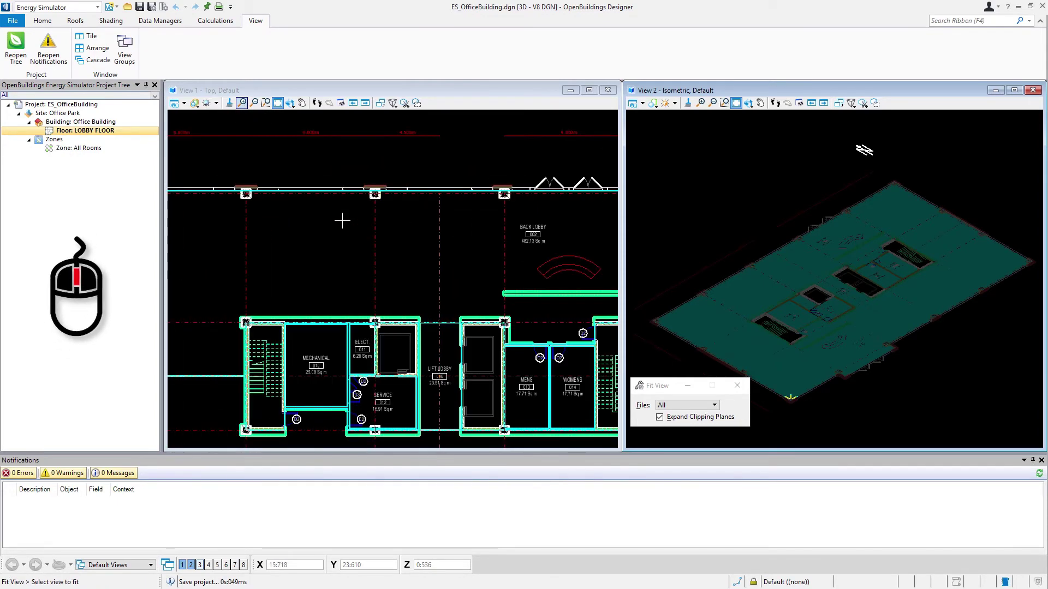
pyautogui.click(342, 221)
pyautogui.click(840, 173)
pyautogui.scroll(3, 847, 175)
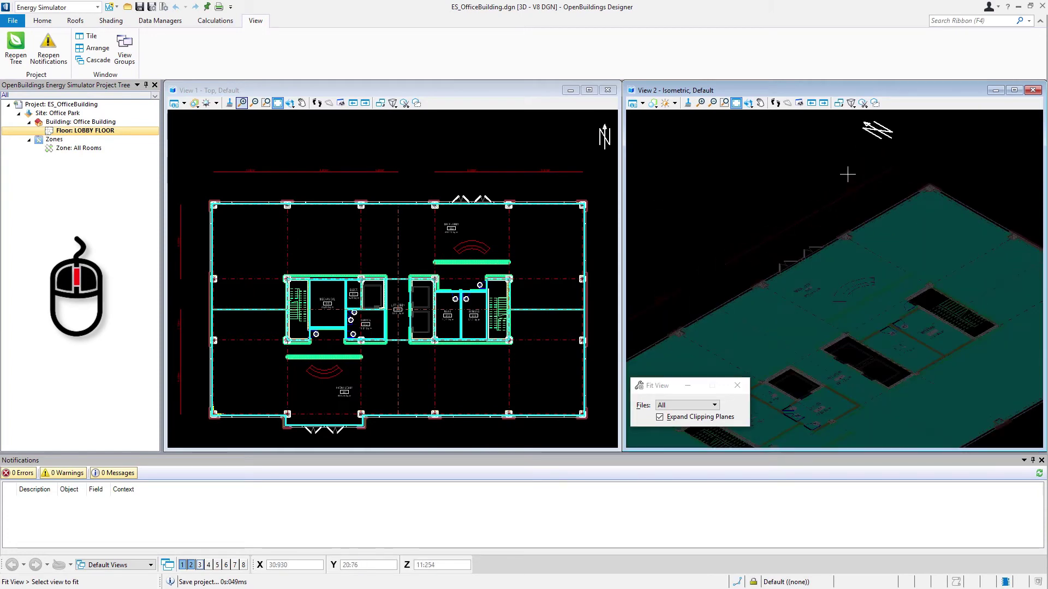
pyautogui.scroll(-4, 847, 175)
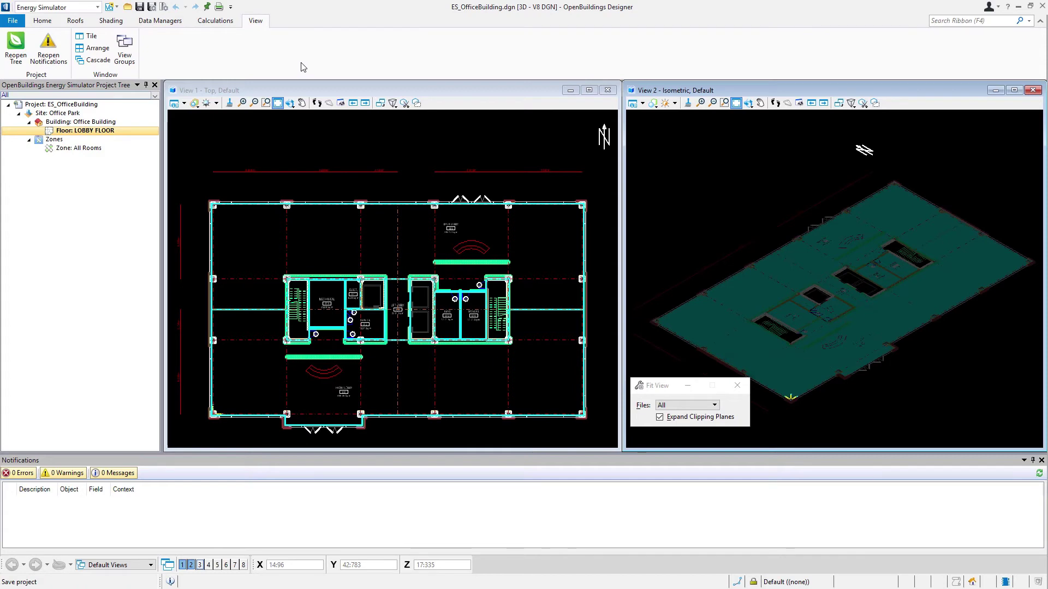
# Exit the Fit View tool with Ctrl+F, returning to Element Selection
pyautogui.hotkey('ctrl', 'f')
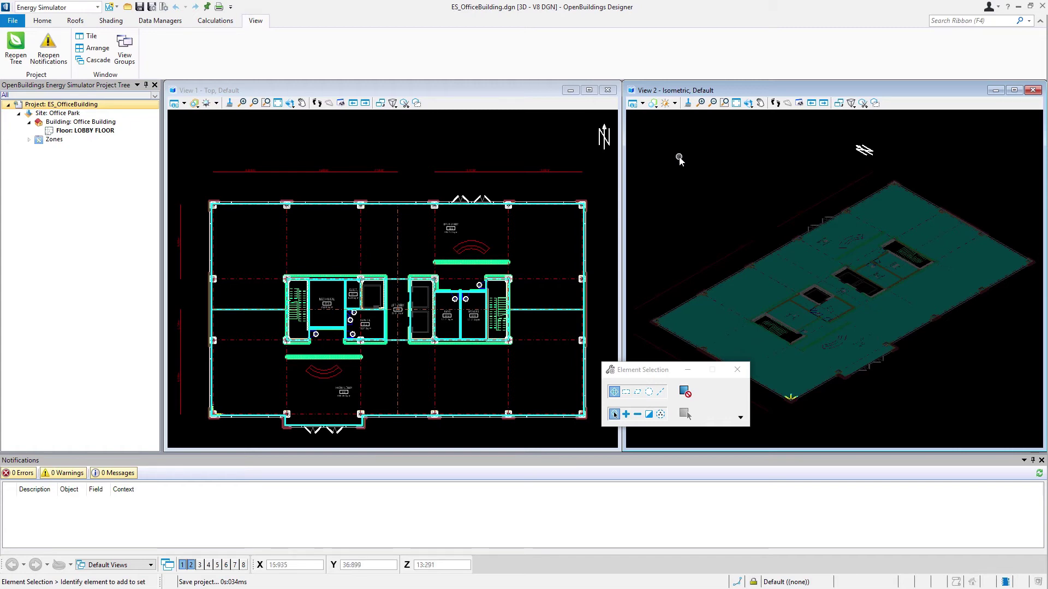
# Apply the *Example | EnergySim Modeling display style to View 1 and View 2
pyautogui.click(195, 104)
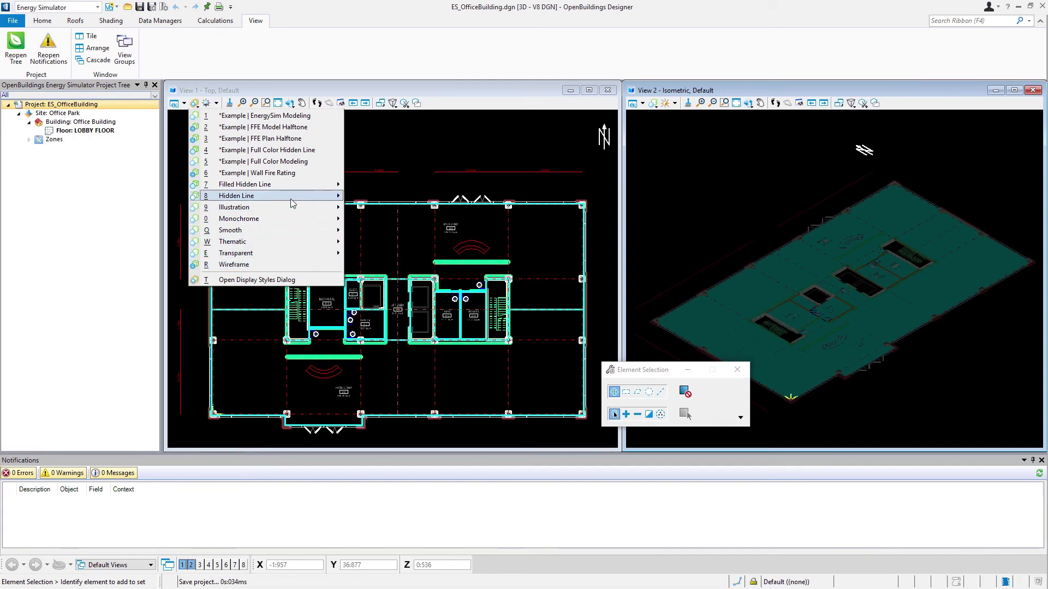
pyautogui.moveTo(292, 203)
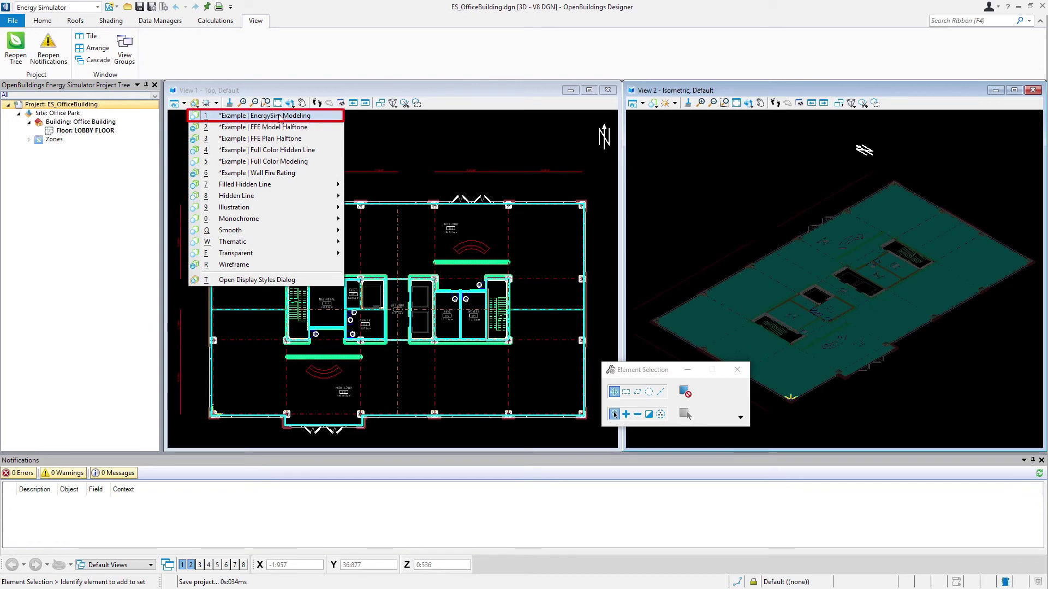
pyautogui.click(279, 116)
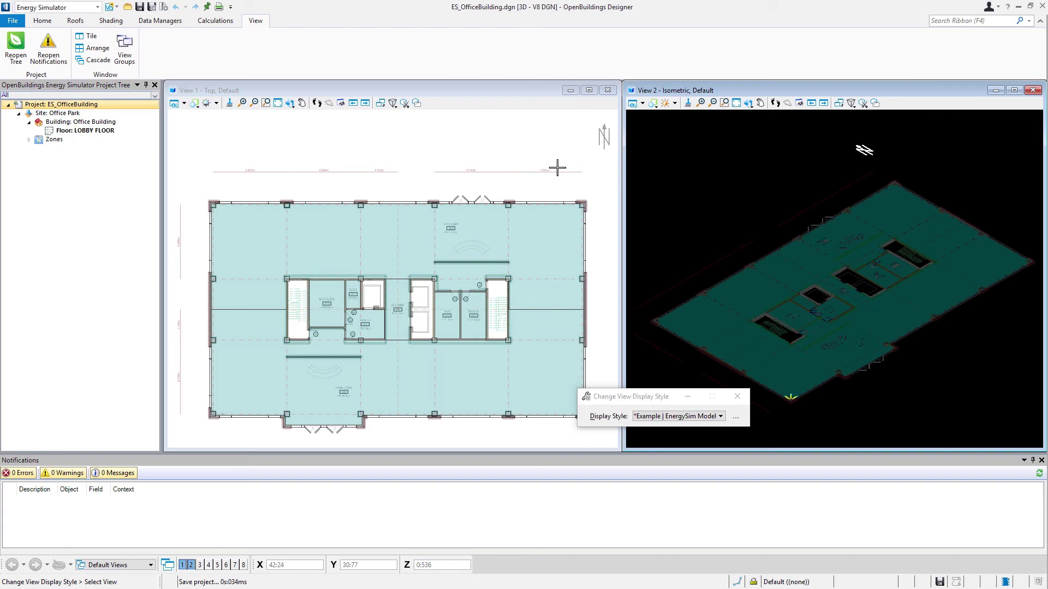
pyautogui.click(653, 103)
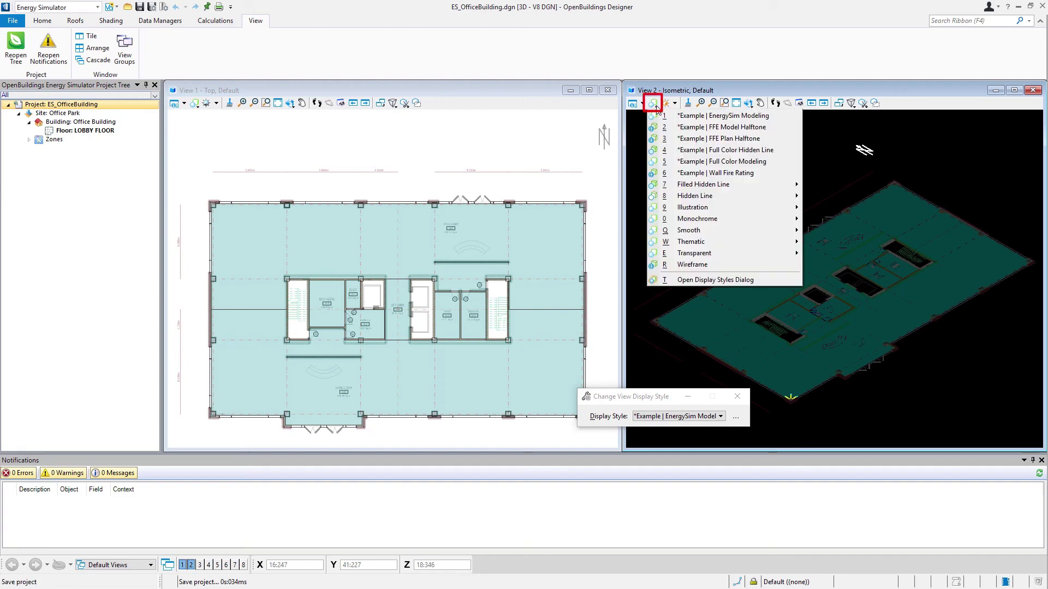
pyautogui.click(696, 116)
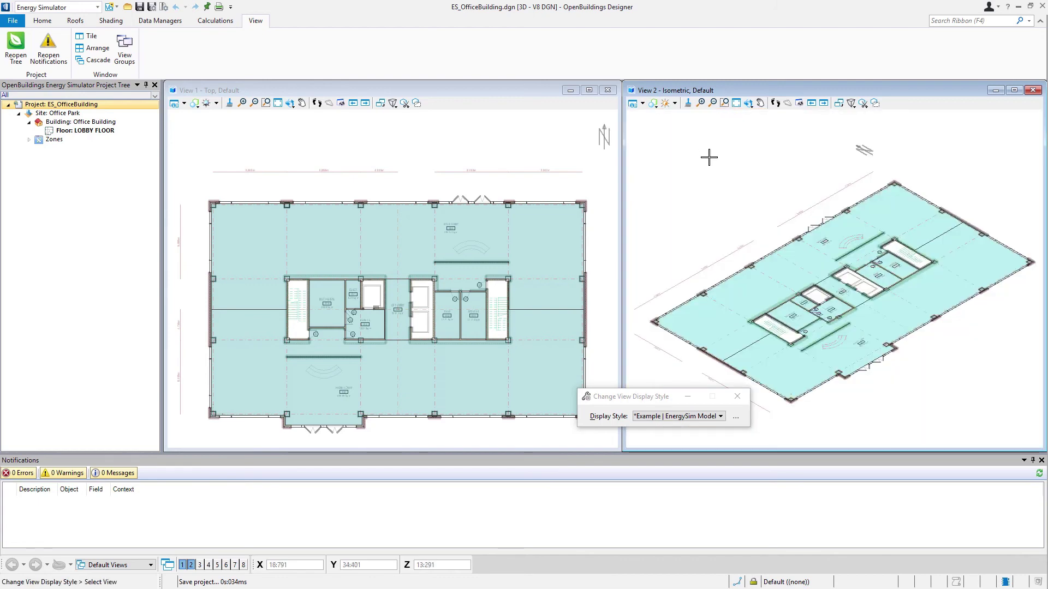